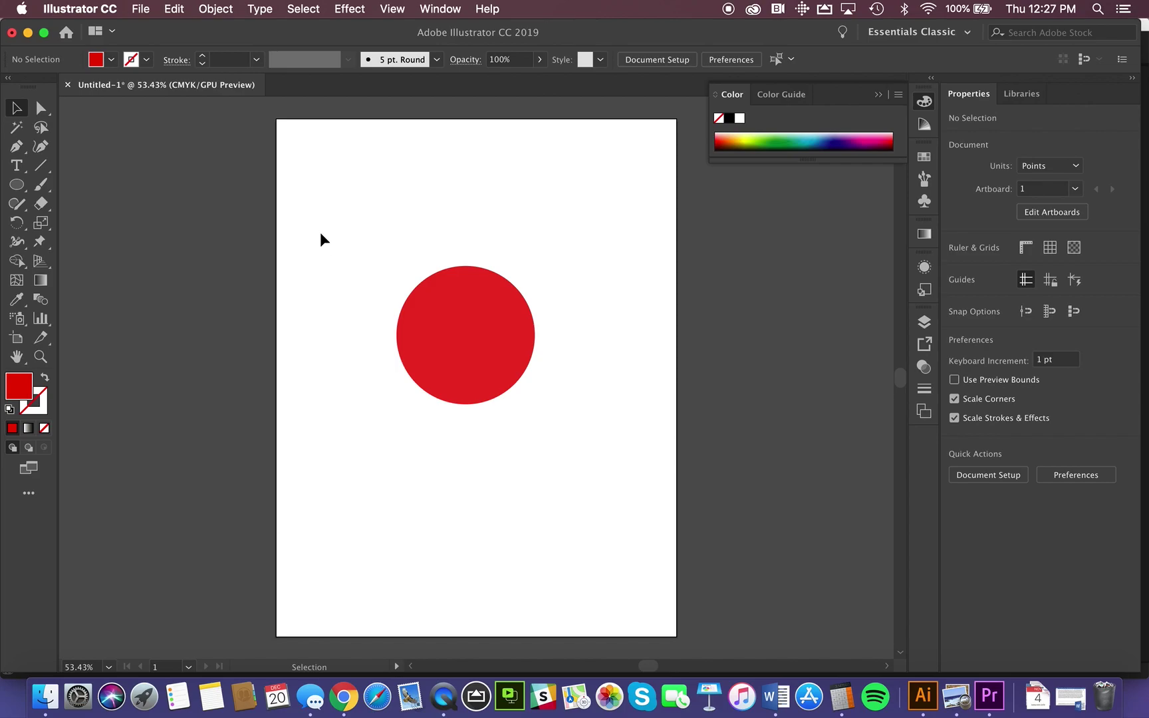
Step: Open the File menu for the untitled red circle drawing
{"action": "left_click", "coordinate": [144, 9]}
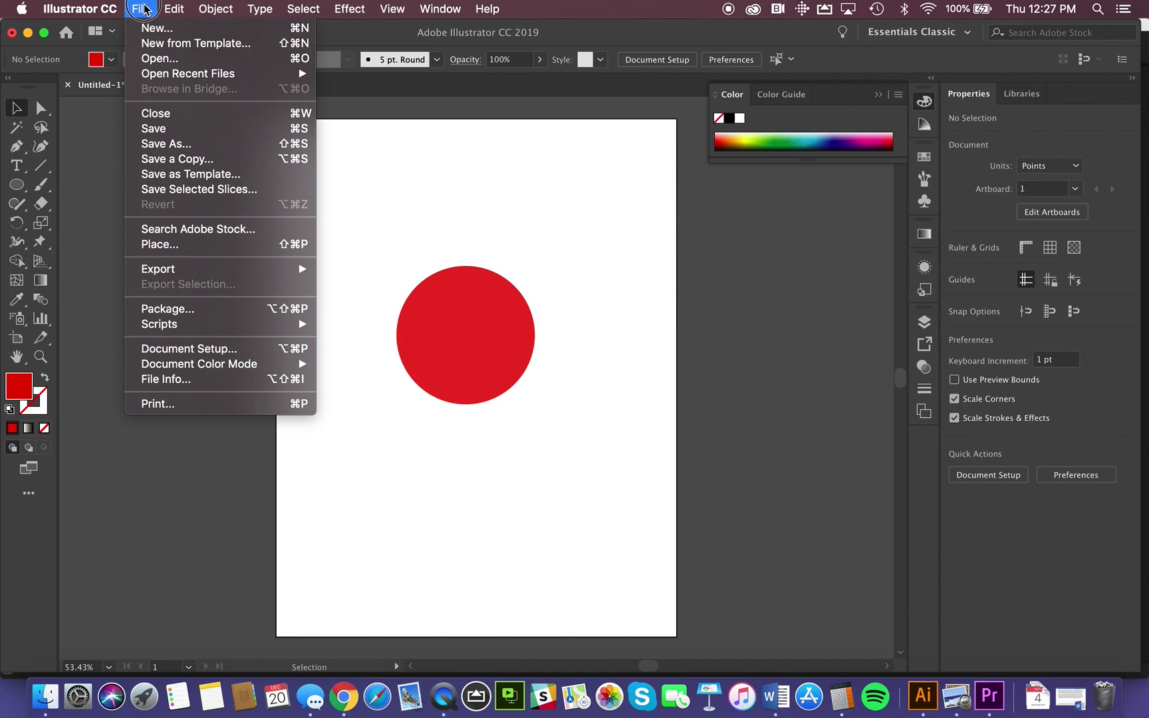
{"action": "left_click", "coordinate": [165, 143]}
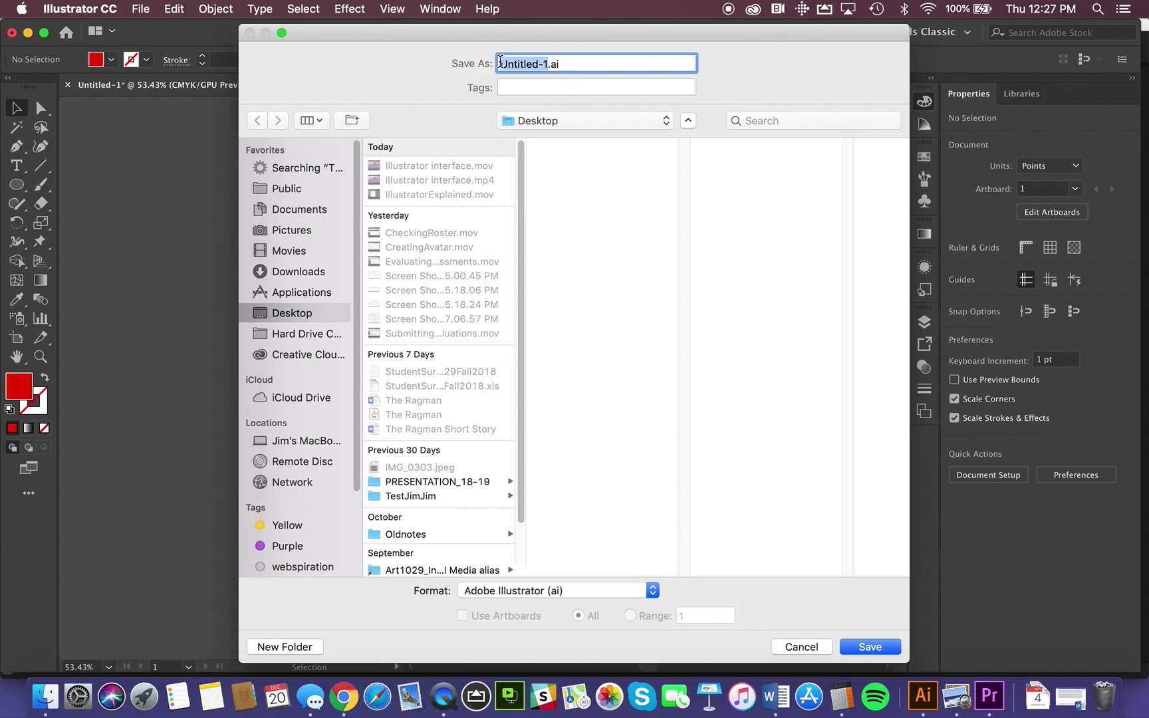
{"action": "type", "text": "RedBall"}
{"action": "left_click", "coordinate": [500, 63]}
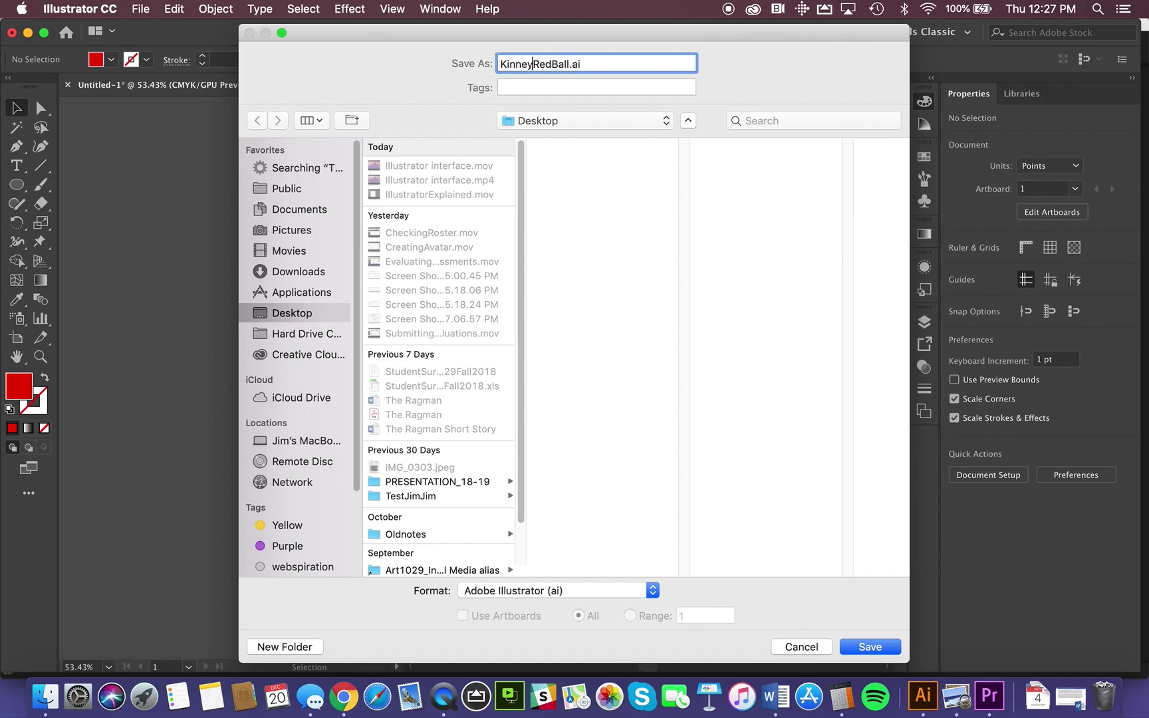
{"action": "left_click_drag", "start_coordinate": [586, 62], "coordinate": [493, 60]}
{"action": "type", "text": "Ki"}
{"action": "key", "text": "BackSpace"}
{"action": "key", "text": "BackSpace"}
{"action": "type", "text": "_ball"}
{"action": "key", "text": "BackSpace"}
{"action": "key", "text": "BackSpace"}
{"action": "key", "text": "BackSpace"}
{"action": "key", "text": "BackSpace"}
{"action": "key", "text": "BackSpace"}
{"action": "type", "text": "d_ball"}
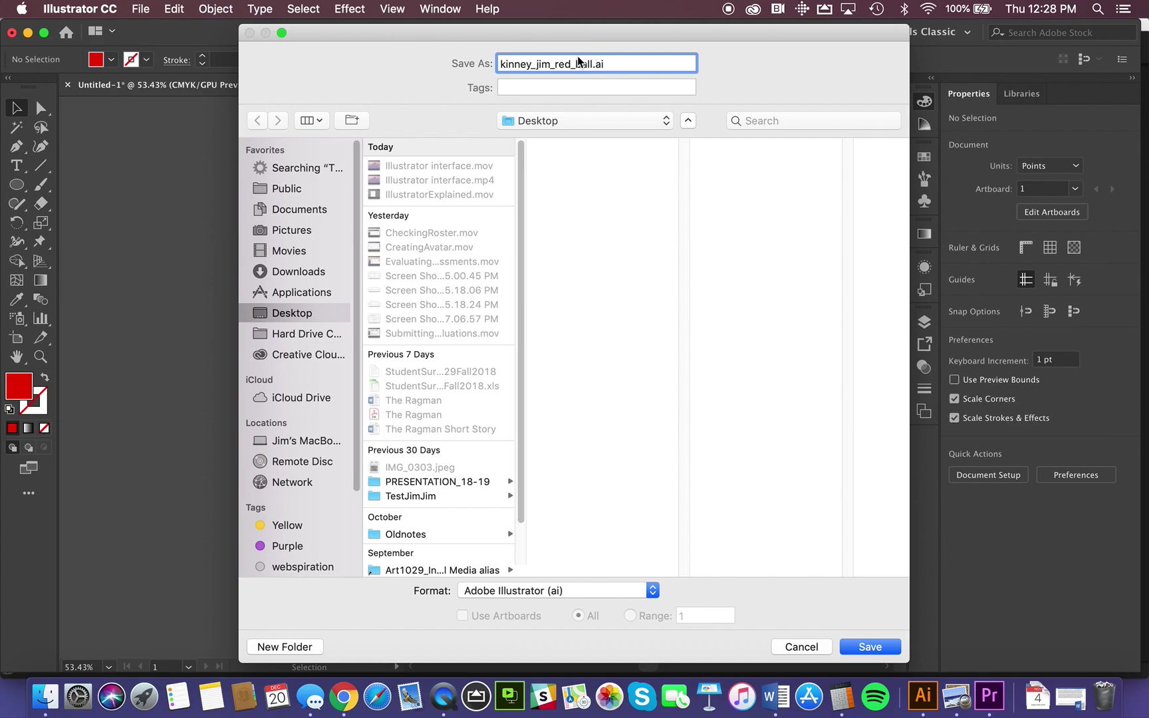
{"action": "left_click", "coordinate": [516, 125]}
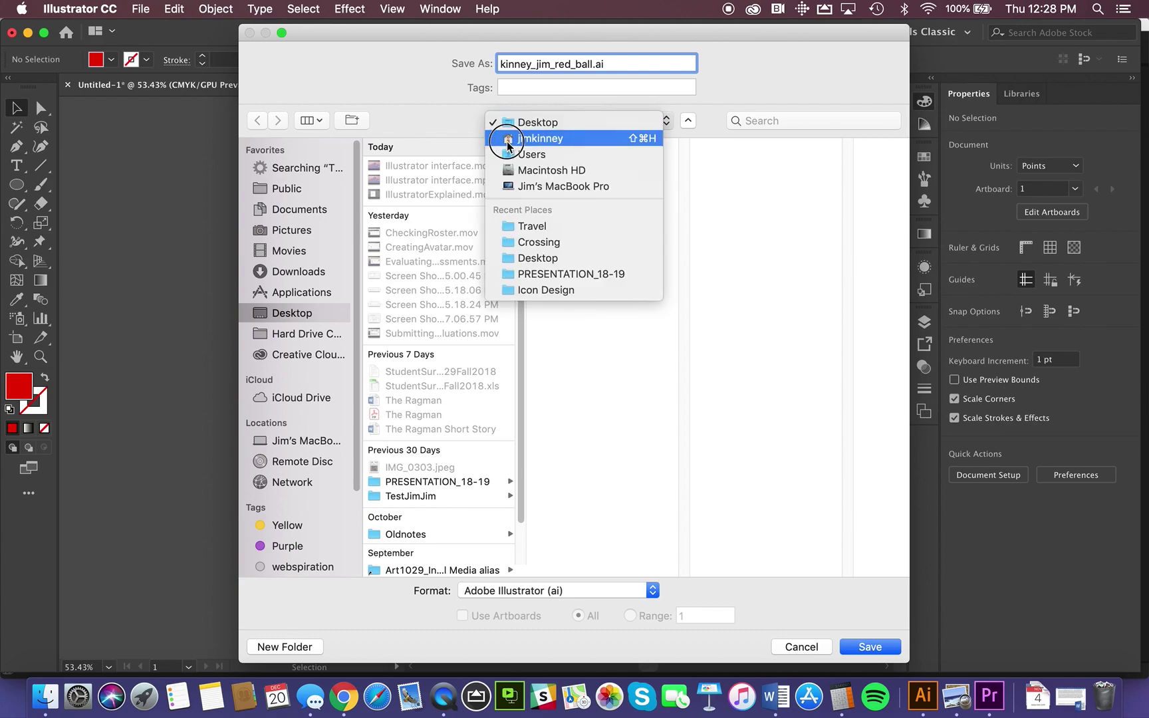
{"action": "left_click", "coordinate": [441, 88]}
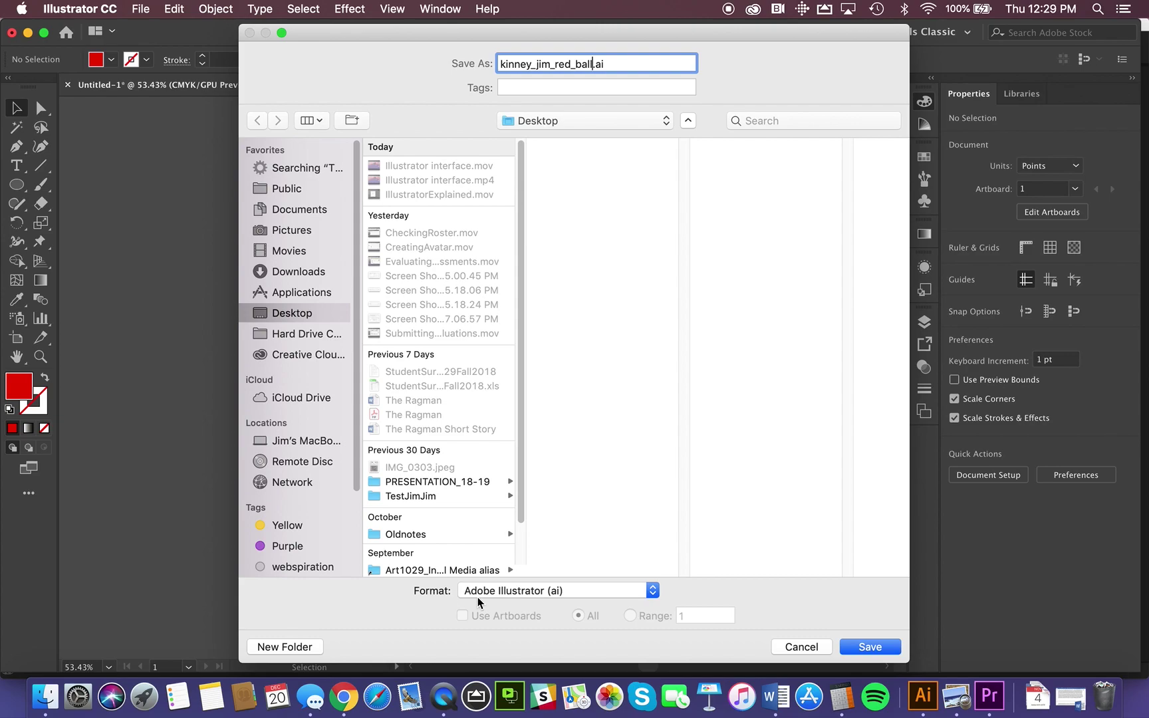
{"action": "left_click", "coordinate": [528, 591]}
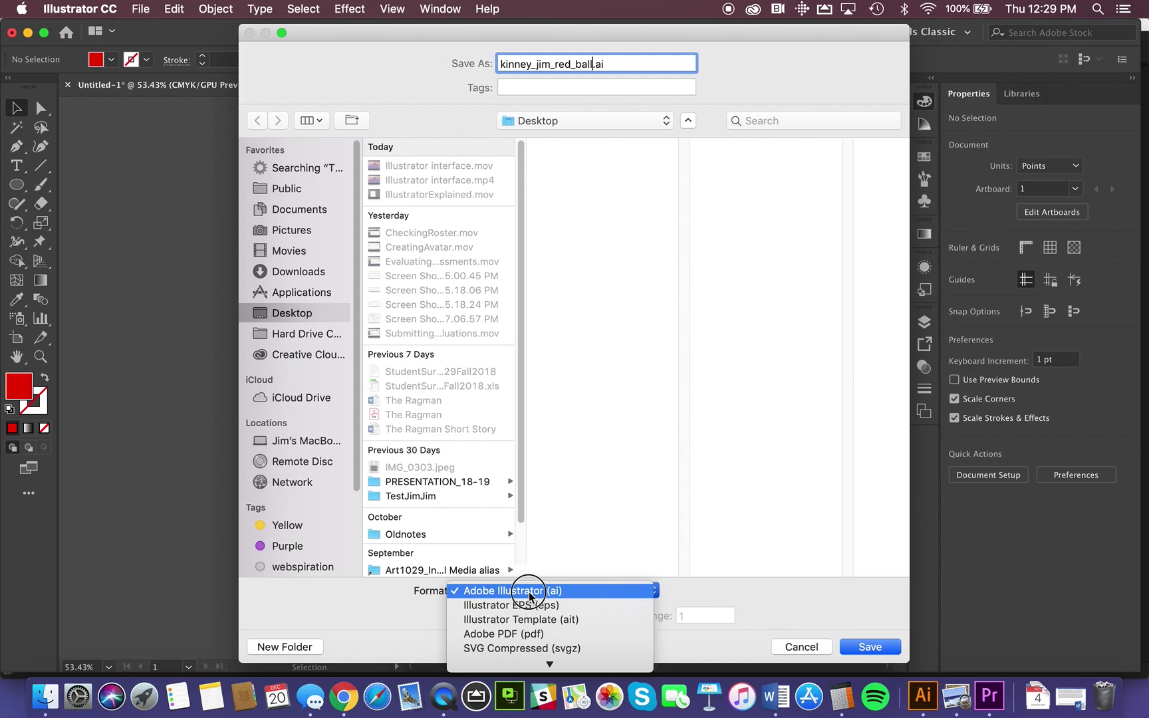
{"action": "left_click", "coordinate": [529, 591]}
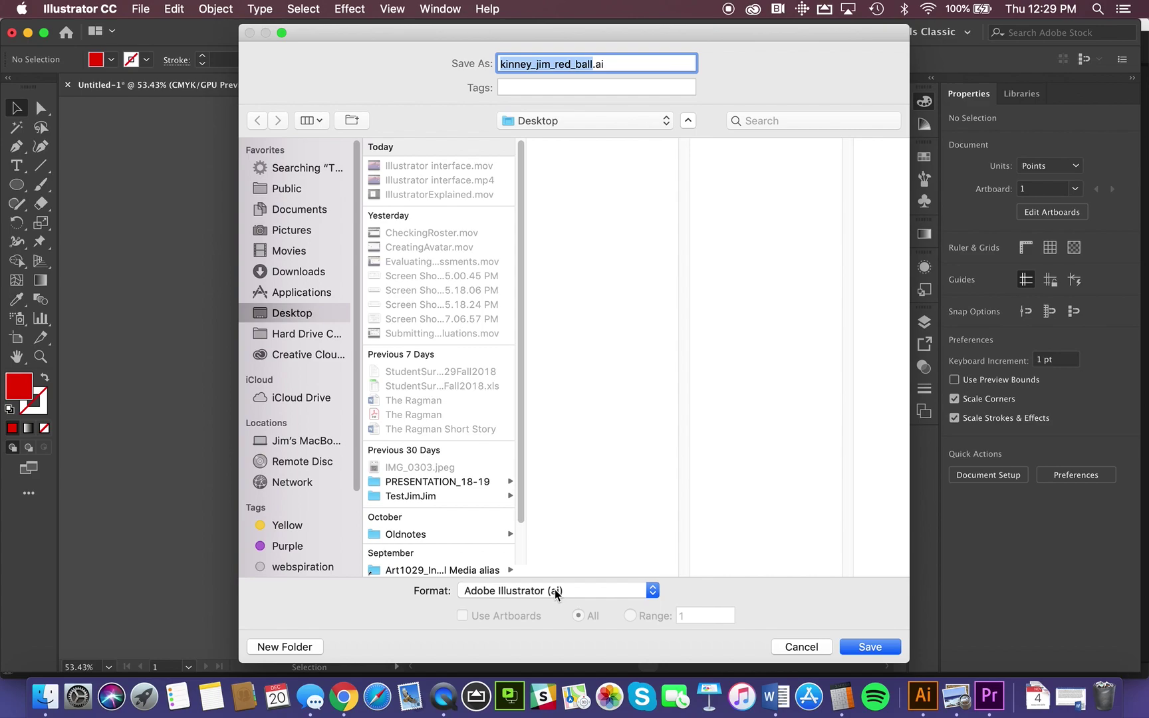
{"action": "left_click_drag", "start_coordinate": [560, 589], "coordinate": [672, 628]}
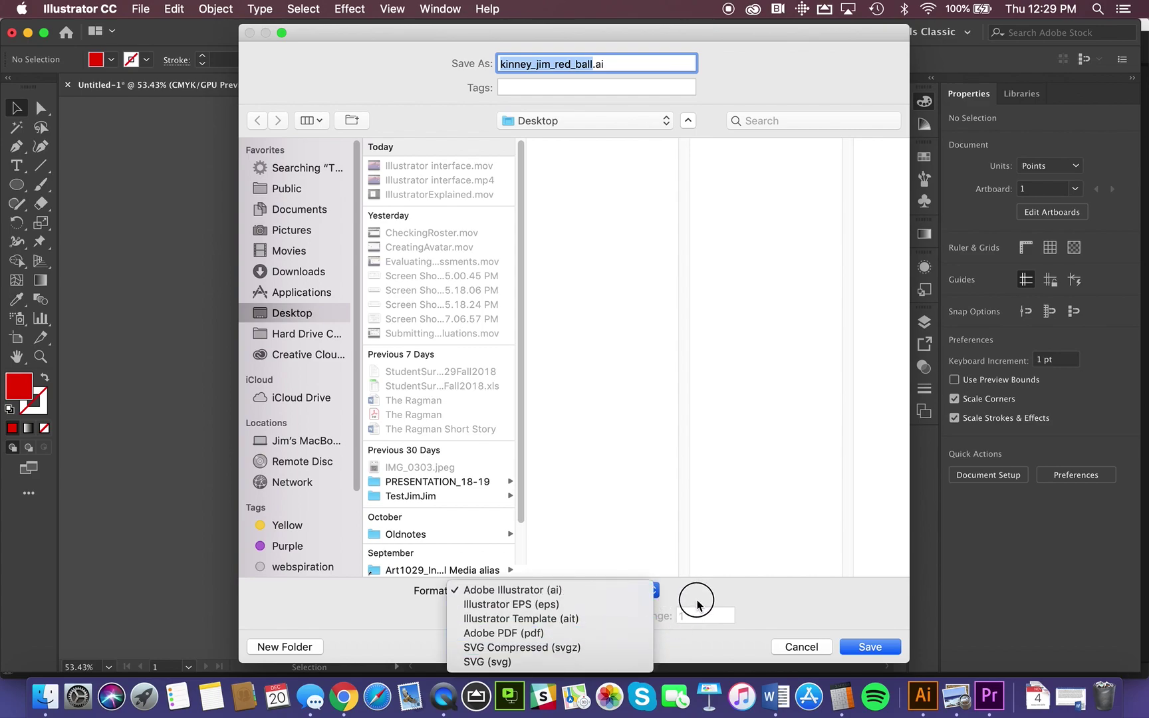
{"action": "left_click", "coordinate": [694, 595]}
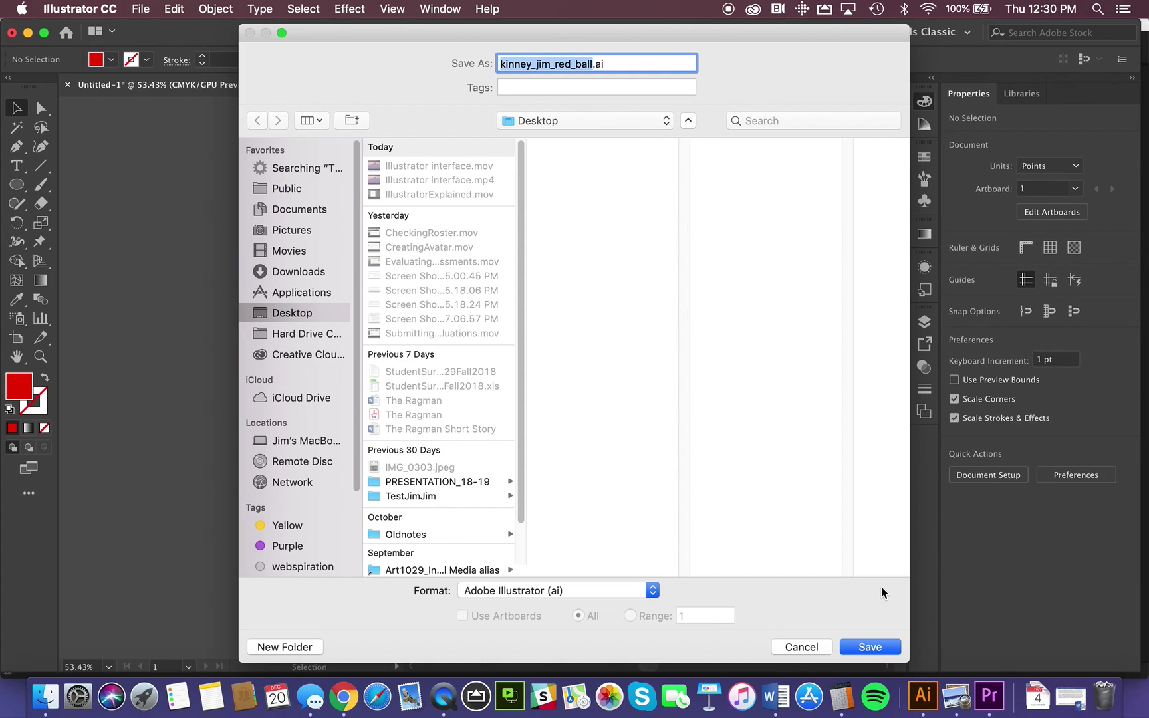
{"action": "left_click", "coordinate": [867, 647]}
{"action": "left_click", "coordinate": [868, 646]}
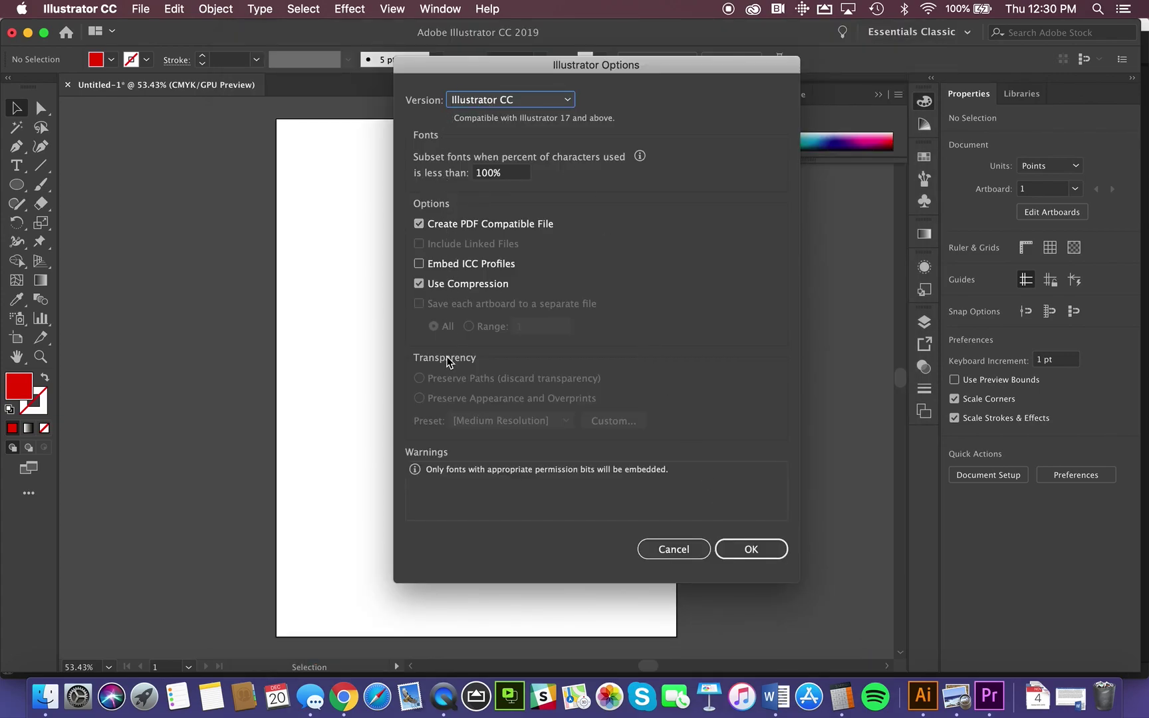
{"action": "left_click", "coordinate": [533, 98]}
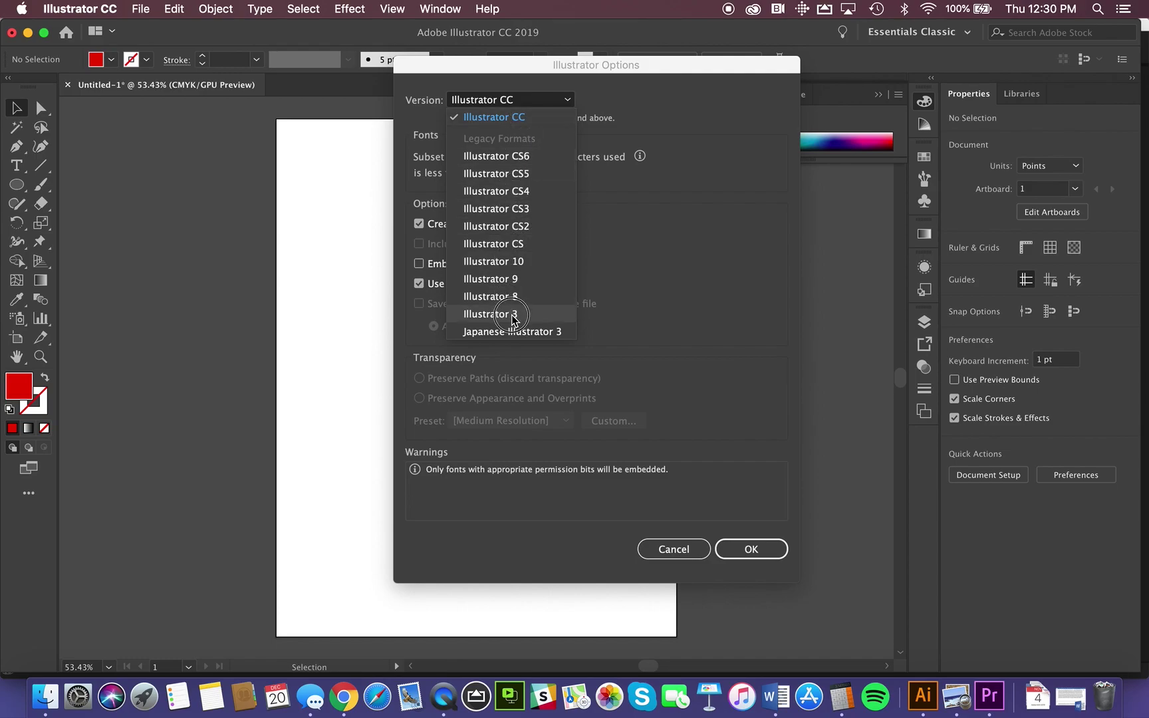
{"action": "left_click", "coordinate": [686, 325]}
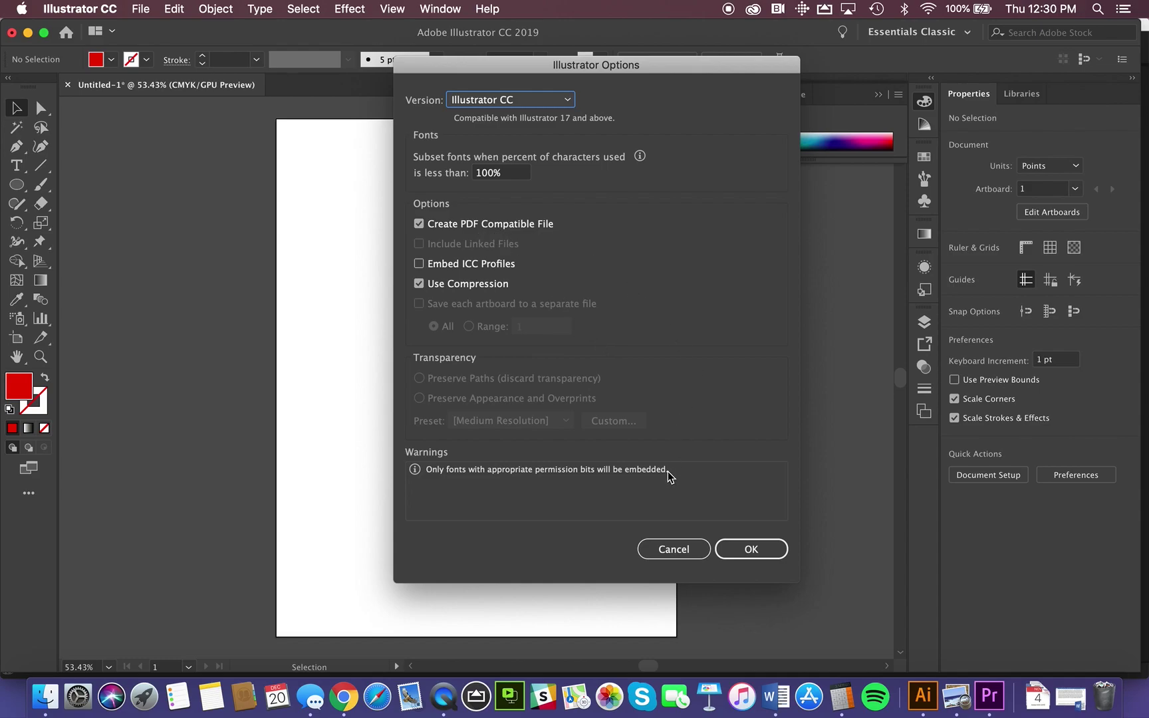
{"action": "left_click", "coordinate": [746, 548]}
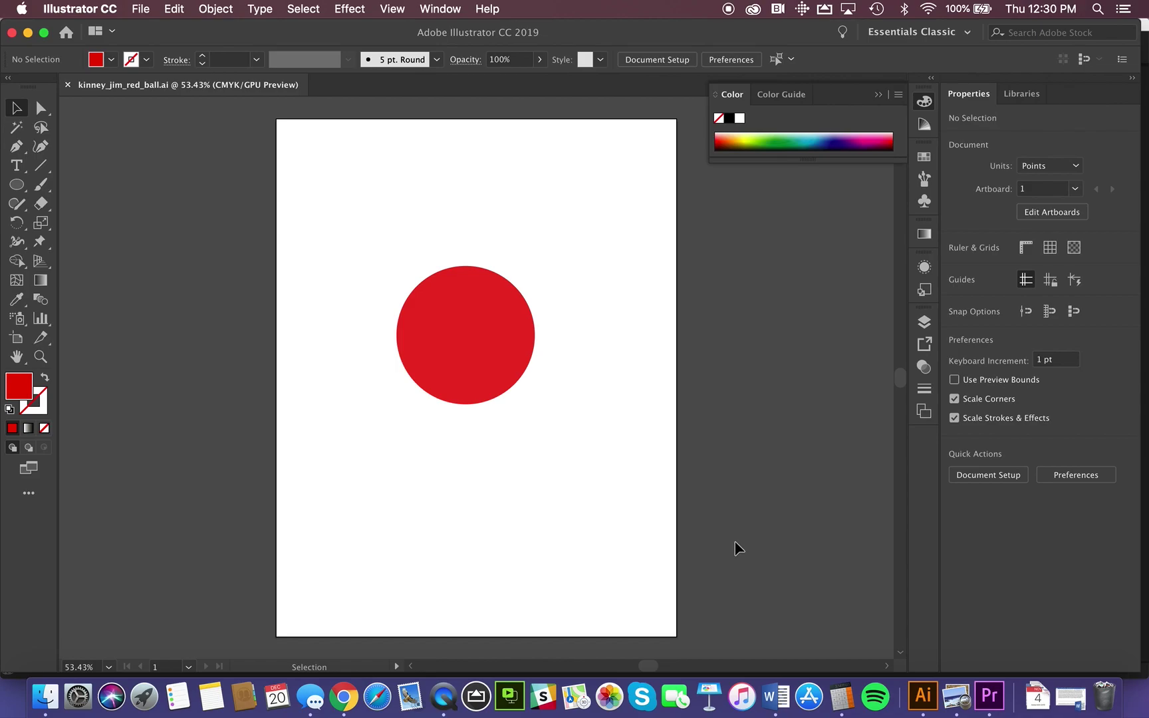
Step: Recolor the circle's fill from red to green and deselect it
{"action": "left_click", "coordinate": [476, 360]}
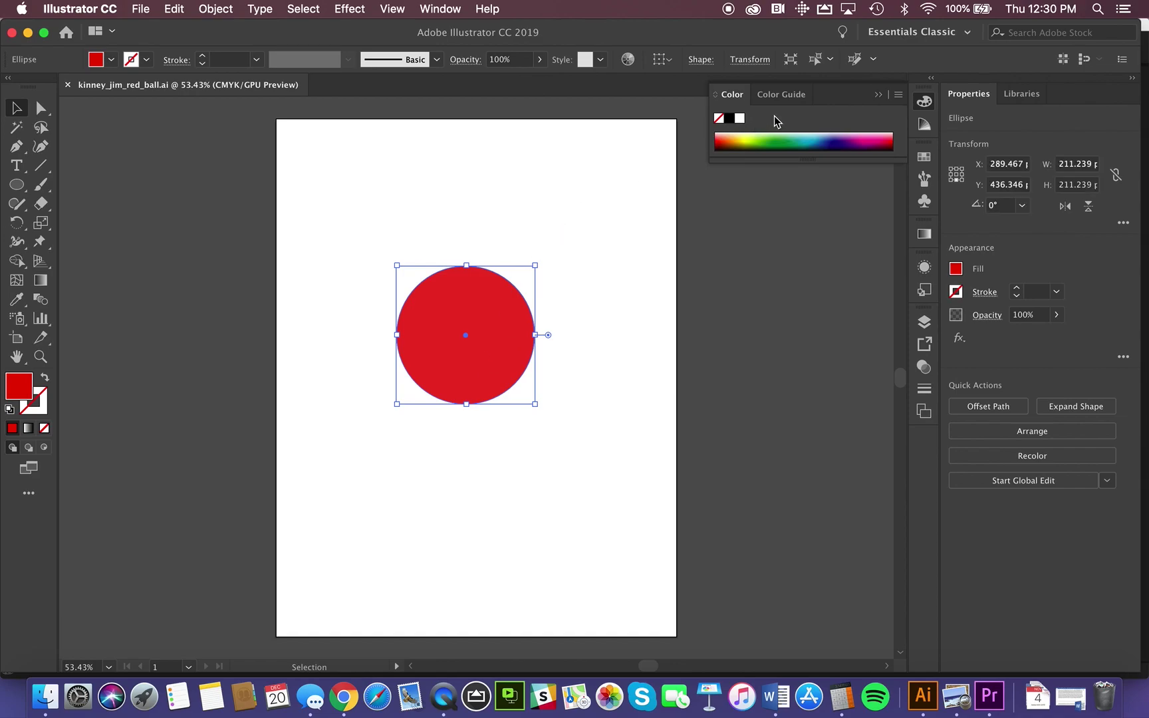
{"action": "left_click", "coordinate": [783, 134]}
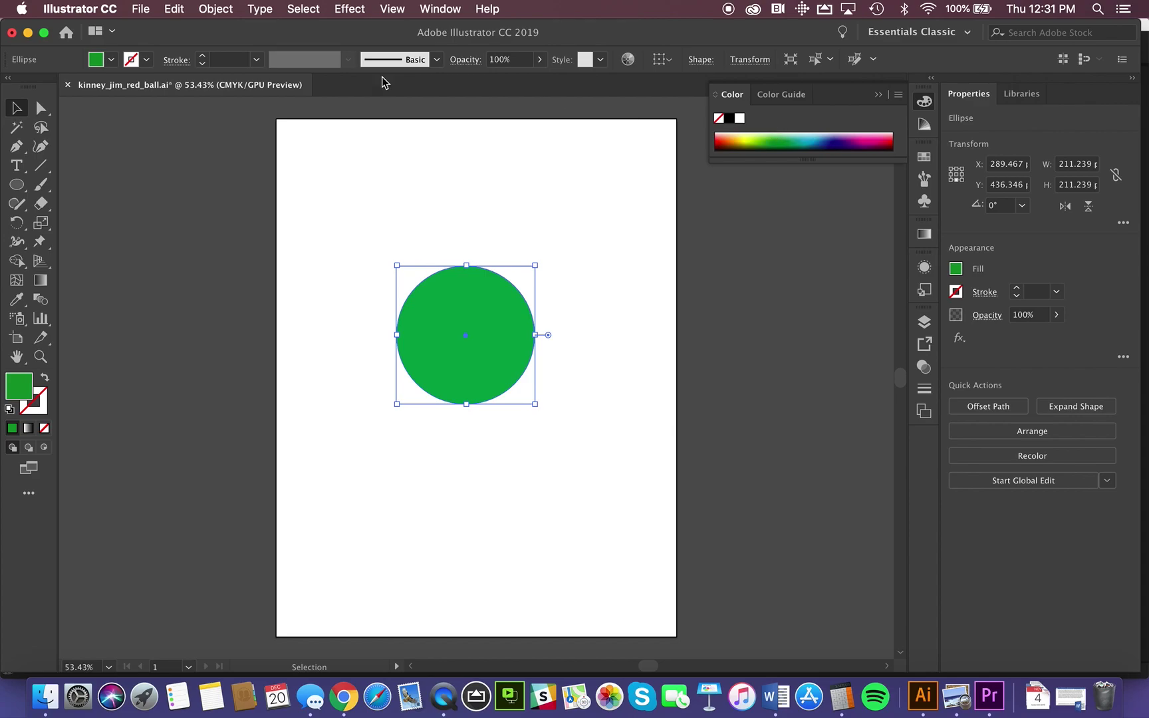
{"action": "left_click", "coordinate": [387, 191]}
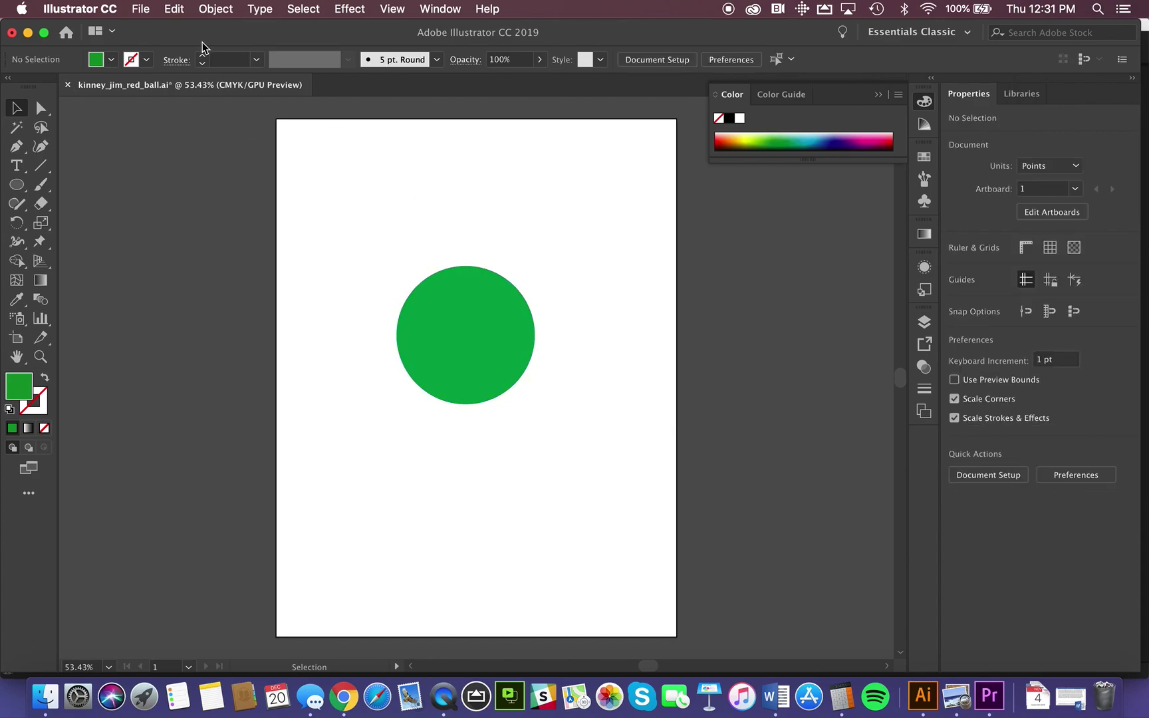
{"action": "left_click", "coordinate": [139, 8]}
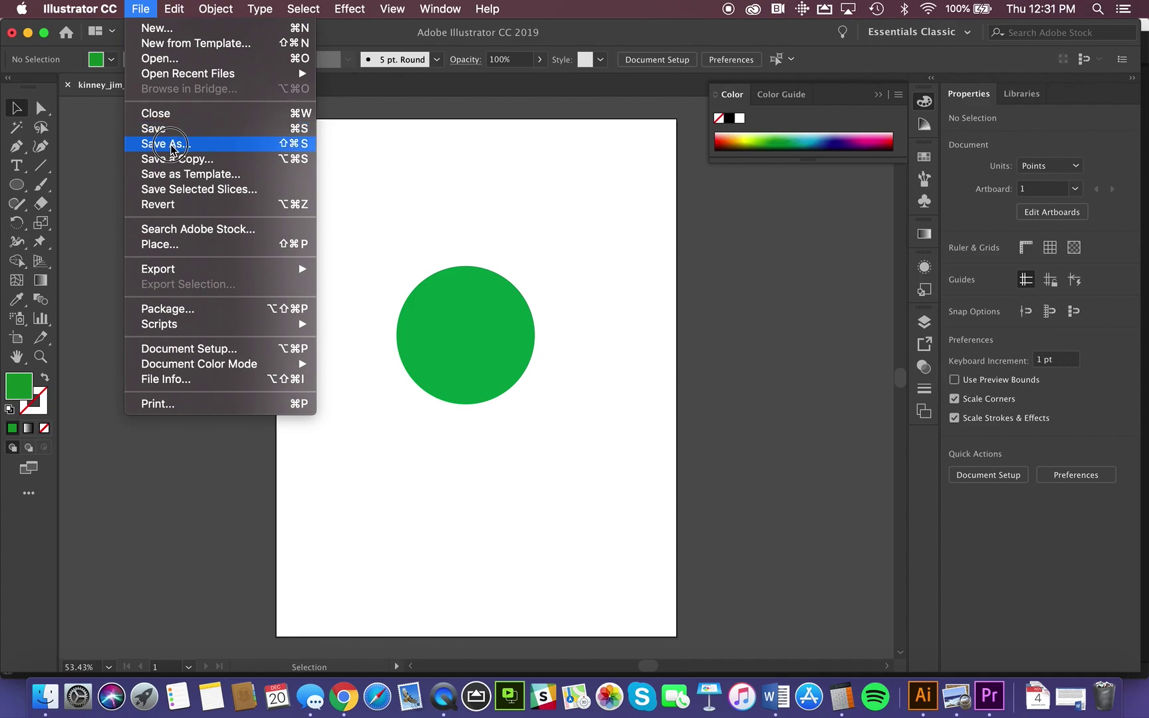
{"action": "left_click", "coordinate": [171, 145]}
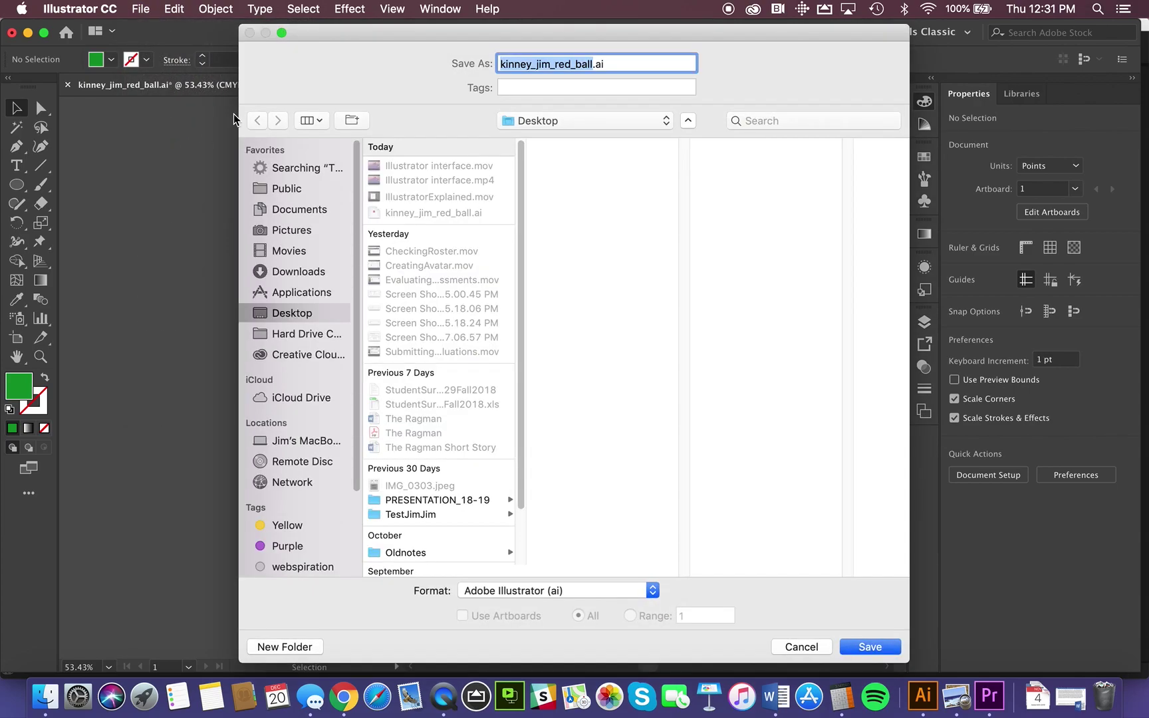
{"action": "left_click", "coordinate": [802, 647]}
{"action": "left_click", "coordinate": [141, 9]}
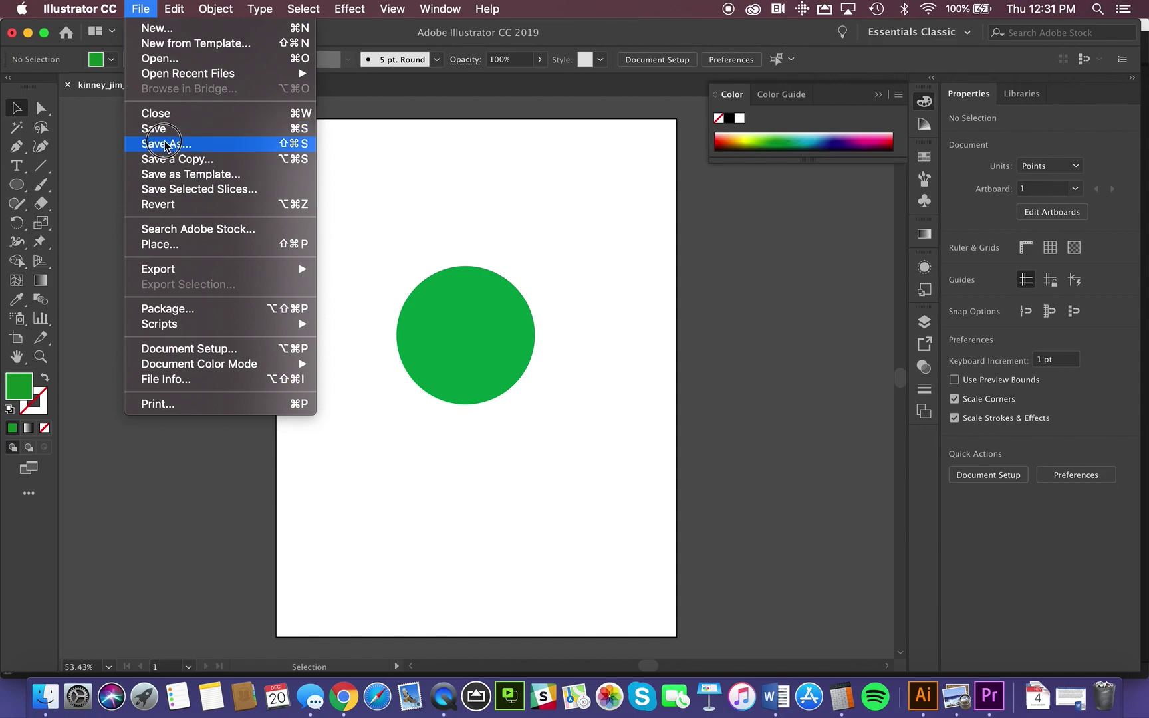
{"action": "left_click", "coordinate": [165, 144]}
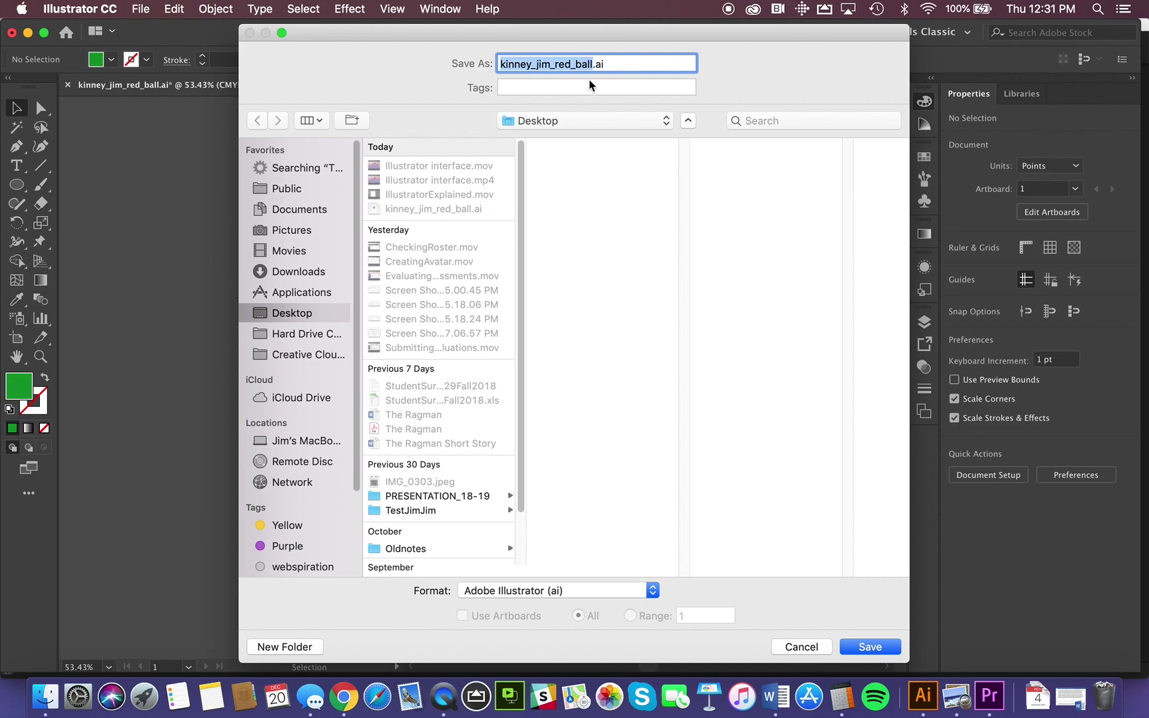
{"action": "left_click", "coordinate": [569, 63]}
{"action": "left_click_drag", "start_coordinate": [570, 63], "coordinate": [556, 64]}
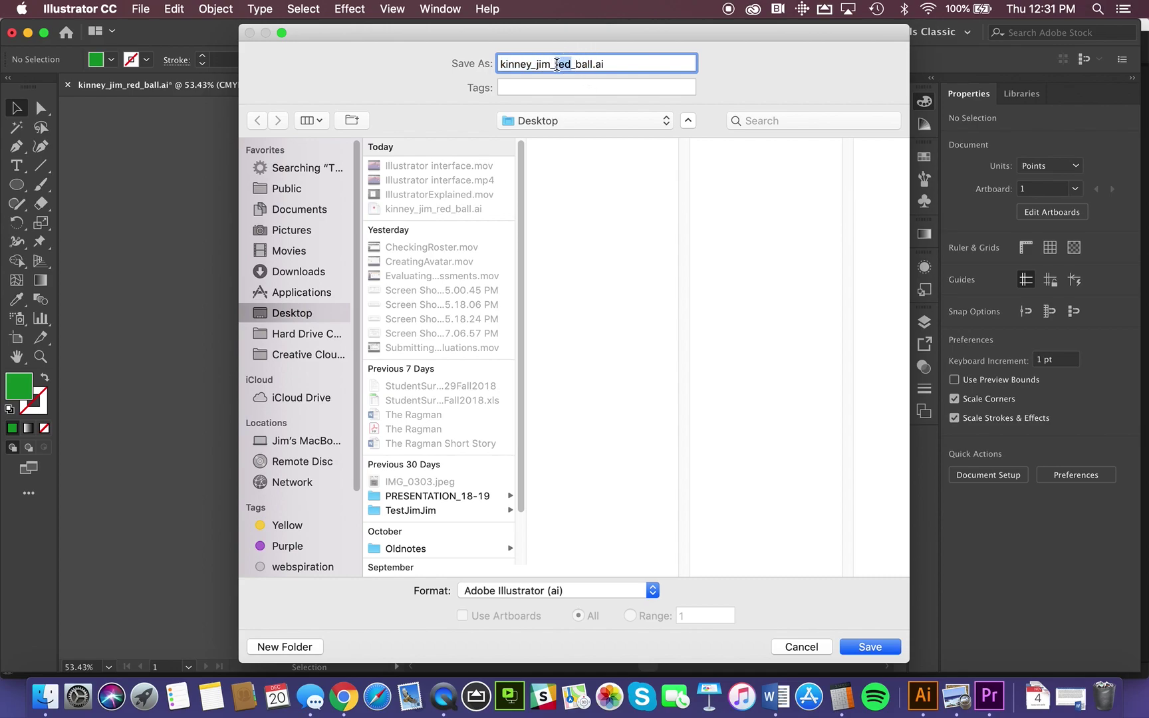
{"action": "type", "text": "green"}
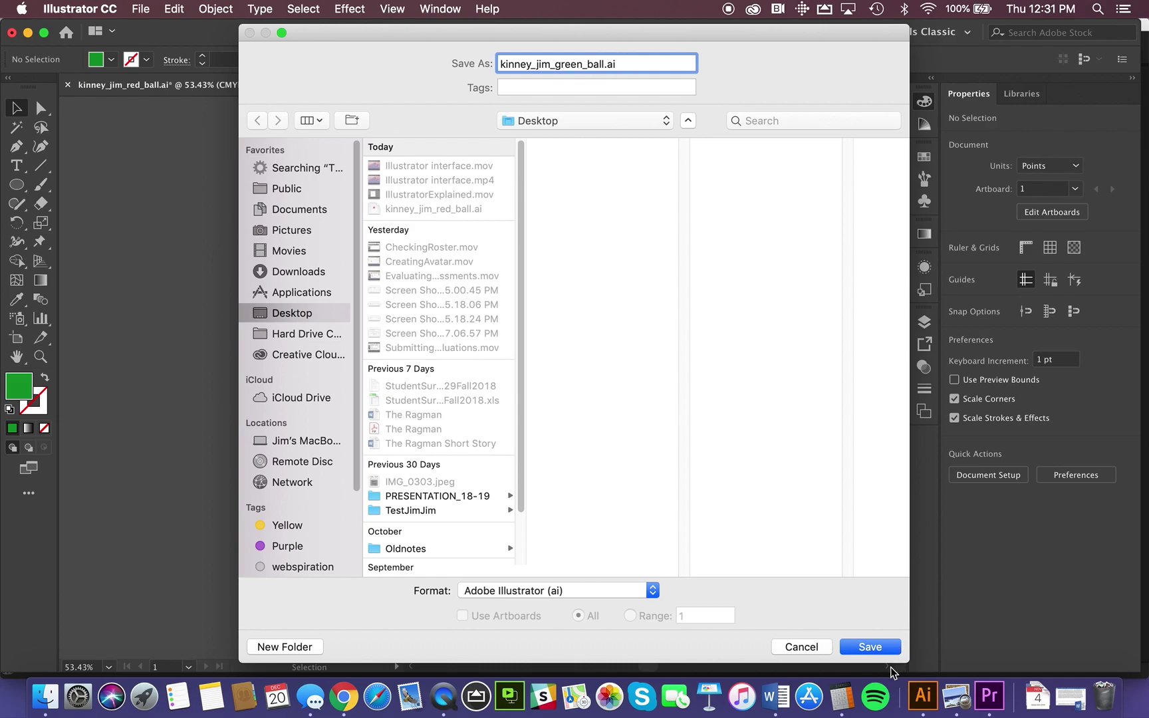
{"action": "left_click", "coordinate": [875, 646]}
{"action": "left_click", "coordinate": [746, 551]}
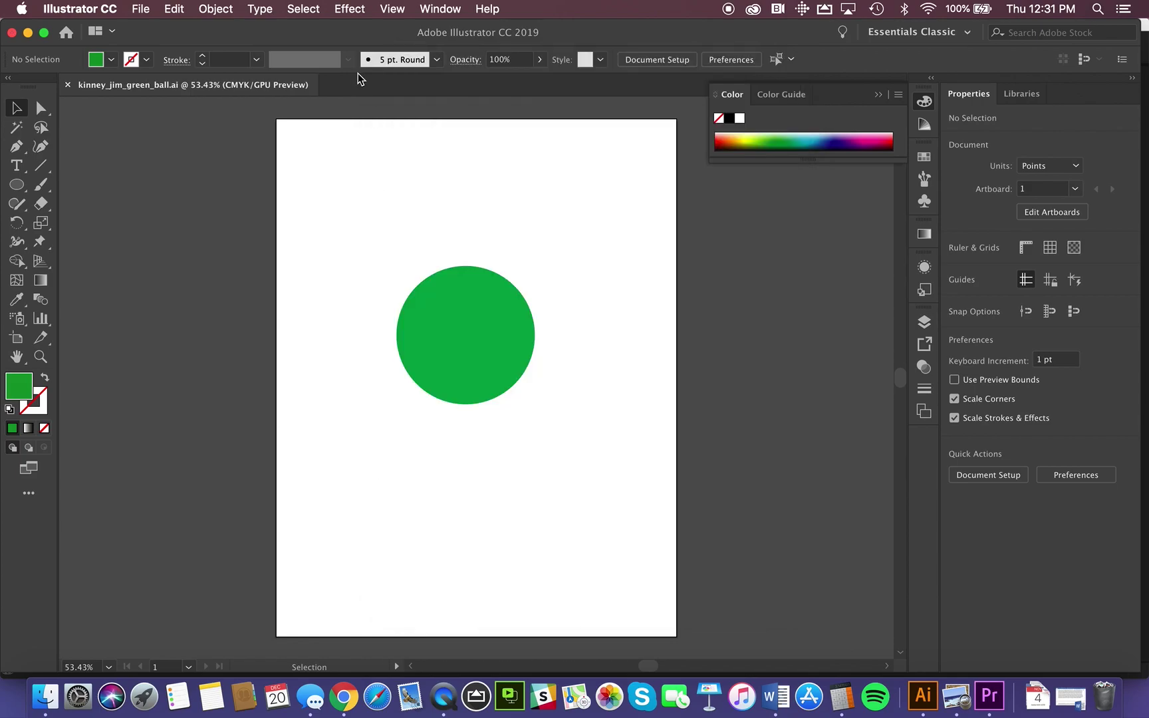
{"action": "left_click", "coordinate": [140, 9]}
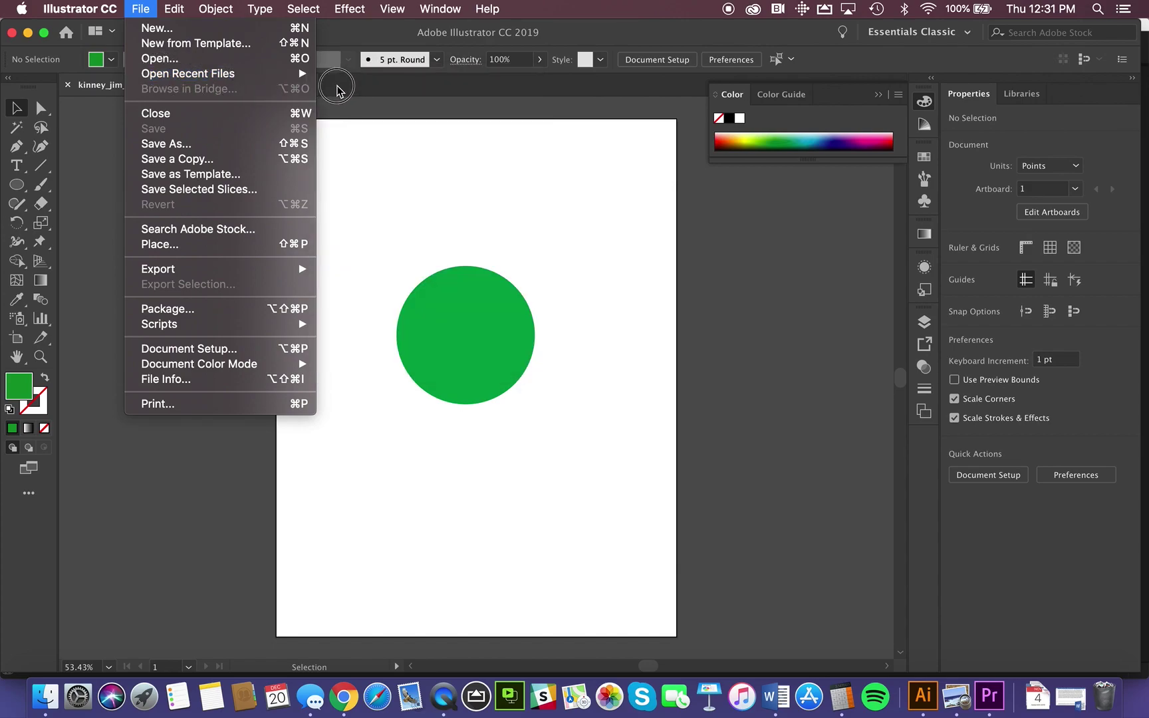
{"action": "mouse_move", "coordinate": [302, 74]}
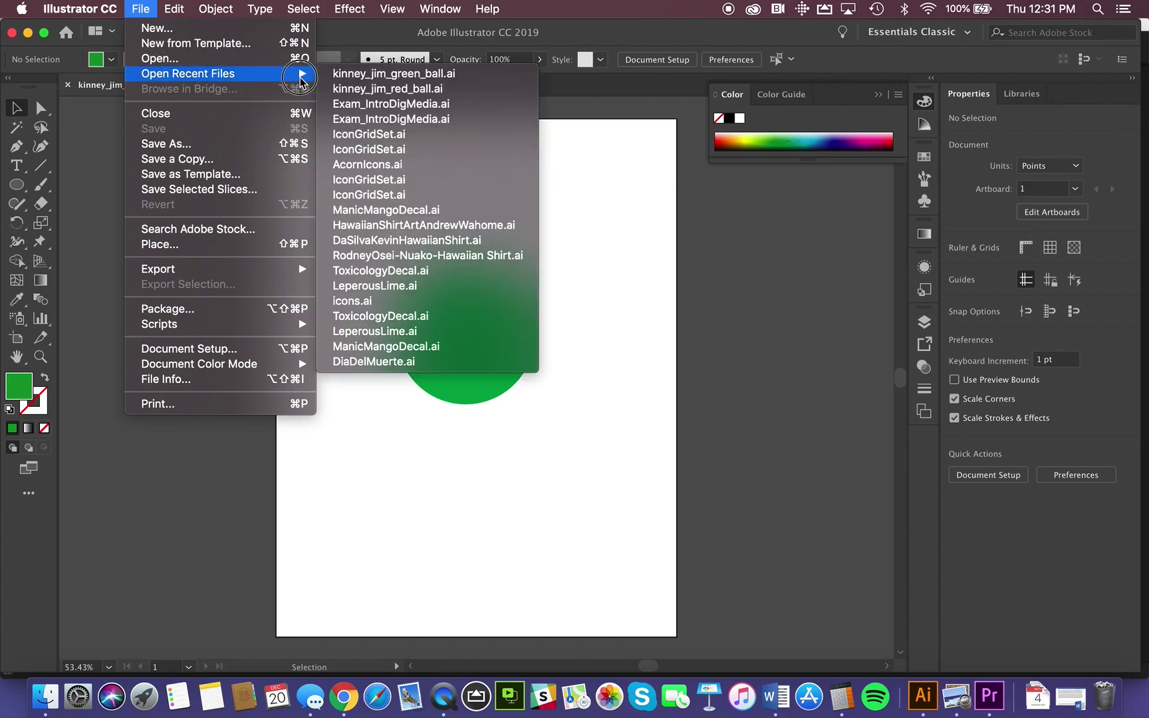
{"action": "left_click", "coordinate": [361, 89]}
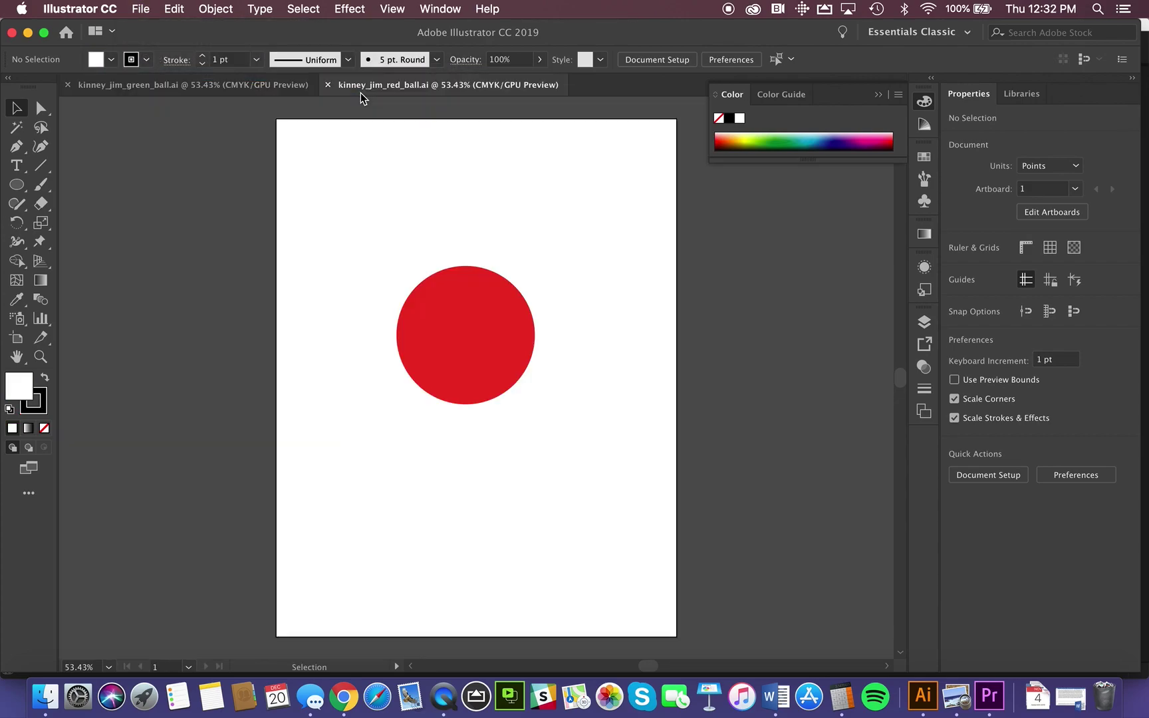
Step: Switch between the green and red ball tabs, ending on the green ball
{"action": "left_click", "coordinate": [267, 82]}
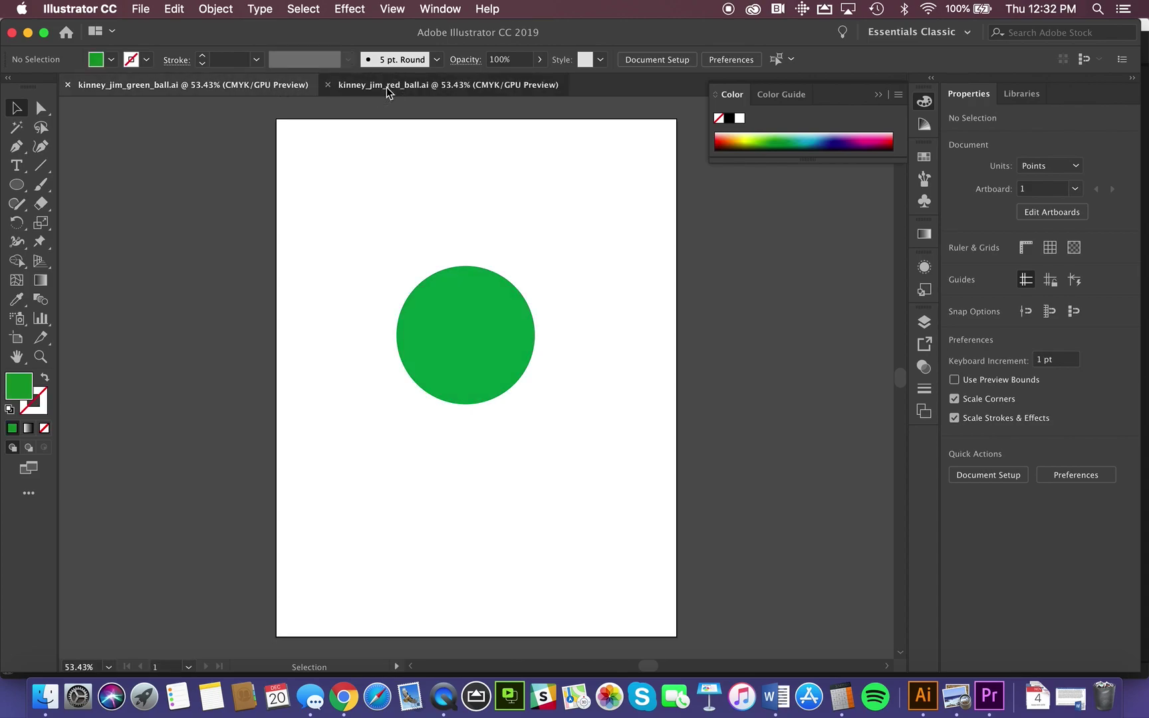
{"action": "left_click", "coordinate": [387, 92]}
{"action": "left_click", "coordinate": [272, 85]}
{"action": "left_click", "coordinate": [362, 92]}
{"action": "left_click", "coordinate": [264, 86]}
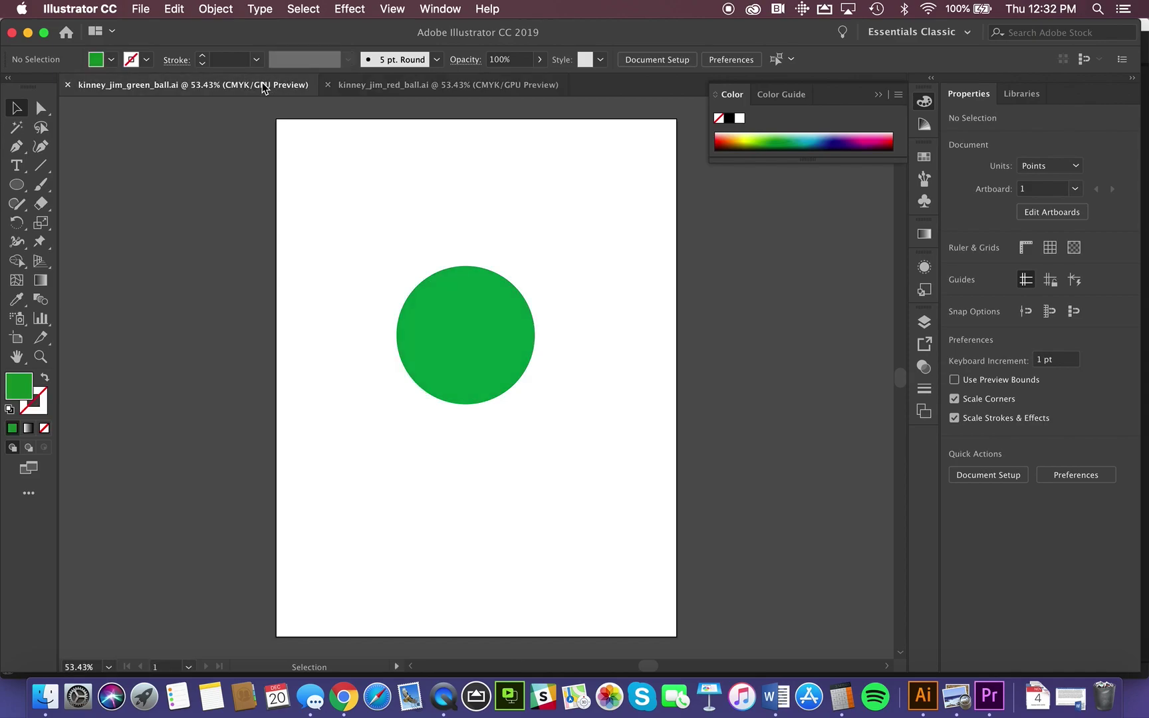